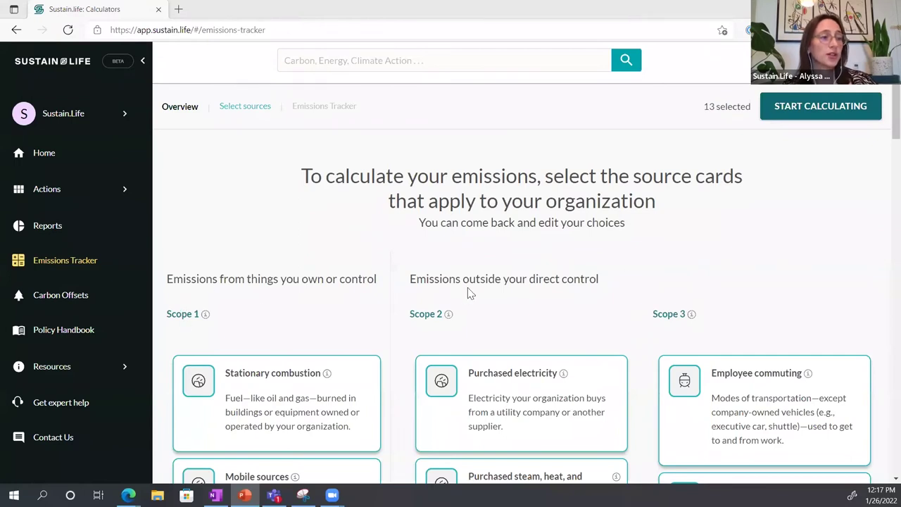
{"action": "scroll", "coordinate": [293, 368], "scroll_direction": "down", "scroll_amount": 2}
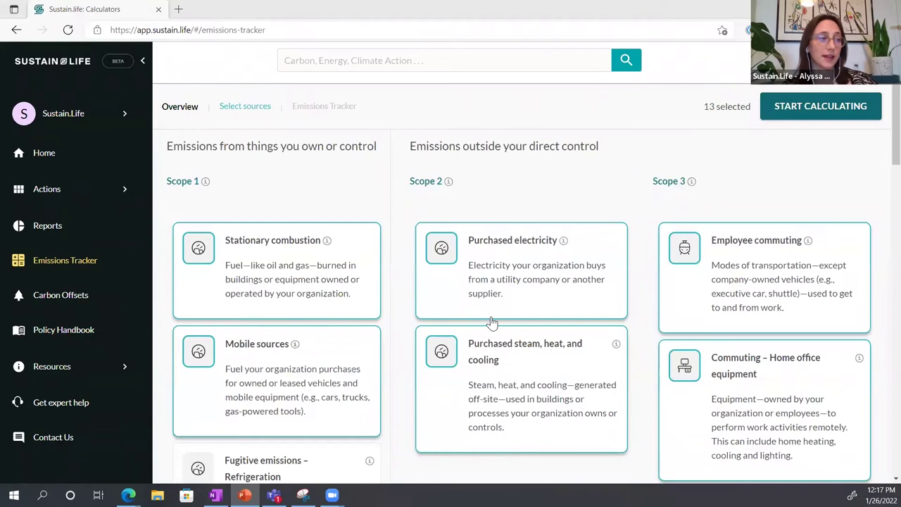
{"action": "scroll", "coordinate": [334, 352], "scroll_direction": "down", "scroll_amount": 2}
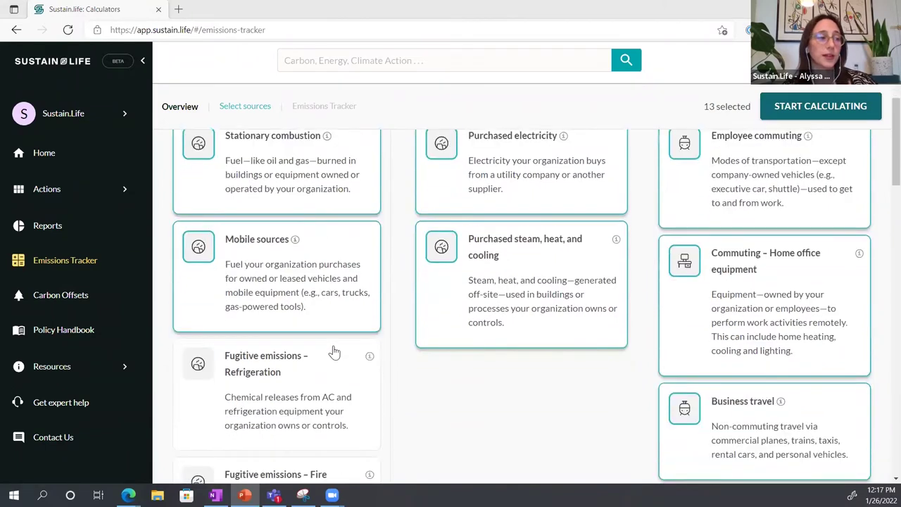
{"action": "scroll", "coordinate": [279, 366], "scroll_direction": "up", "scroll_amount": 2}
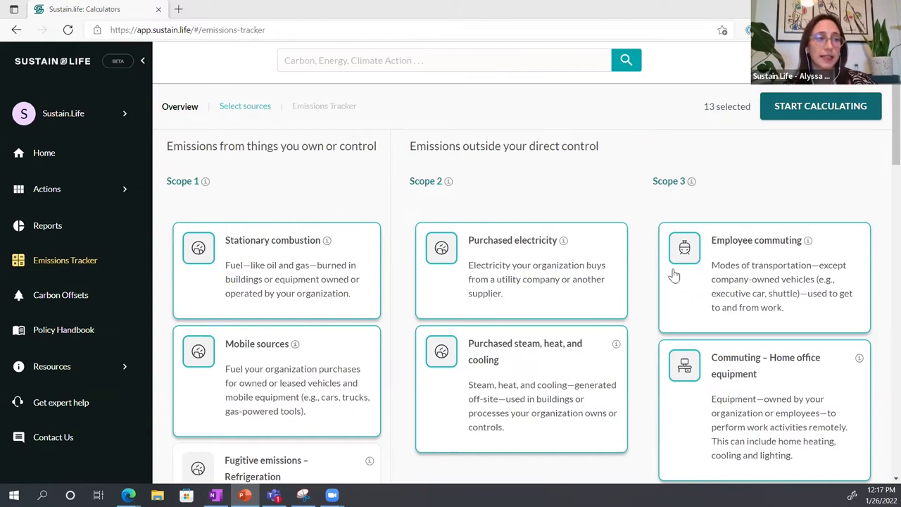
{"action": "scroll", "coordinate": [800, 268], "scroll_direction": "down", "scroll_amount": 7}
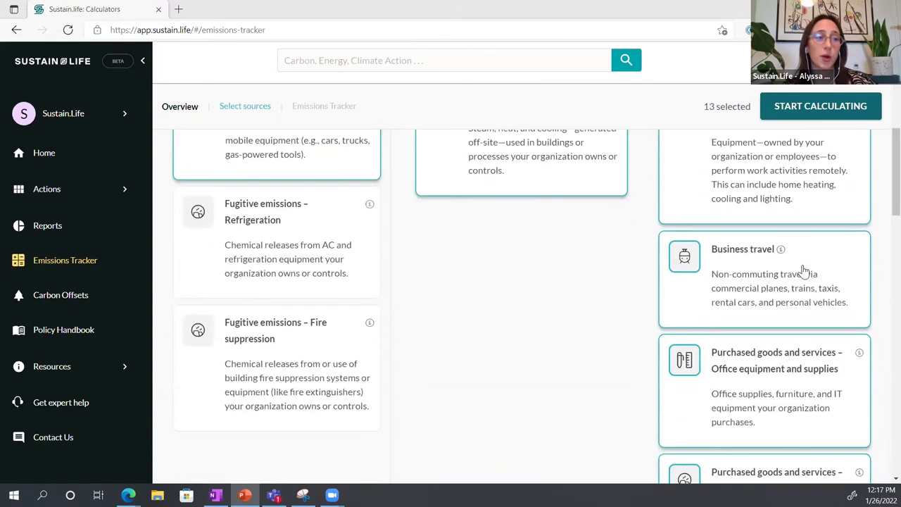
{"action": "scroll", "coordinate": [804, 271], "scroll_direction": "down", "scroll_amount": 5}
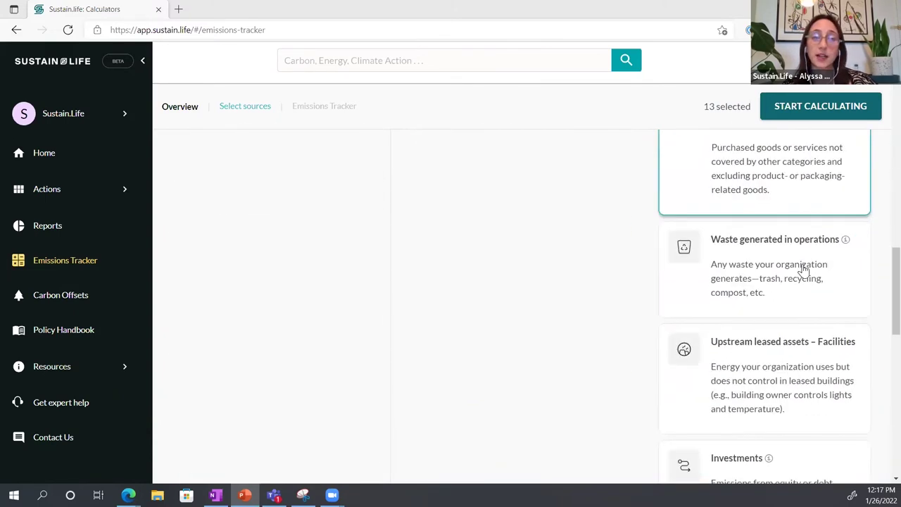
{"action": "scroll", "coordinate": [803, 271], "scroll_direction": "up", "scroll_amount": 5}
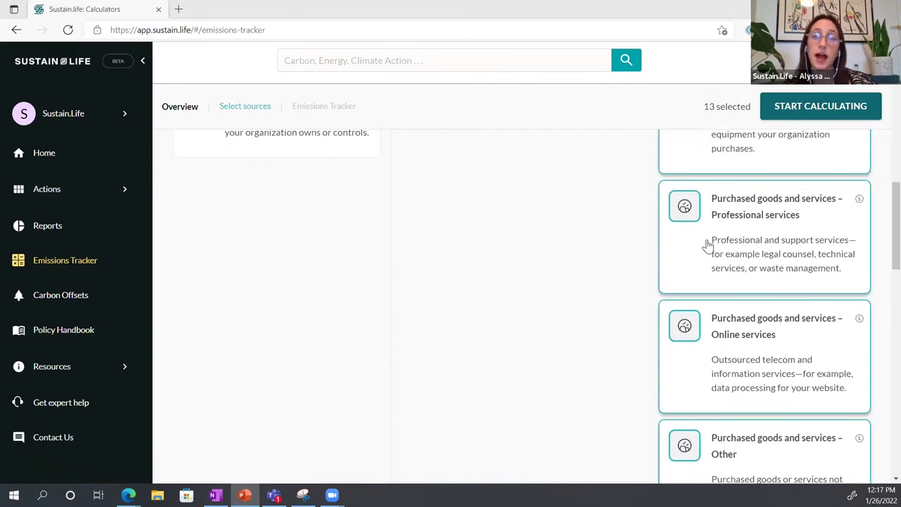
- Start calculating emissions and review the tracker chart and contributor table, totalling 340.18 MT CO2e
{"action": "left_click", "coordinate": [811, 109]}
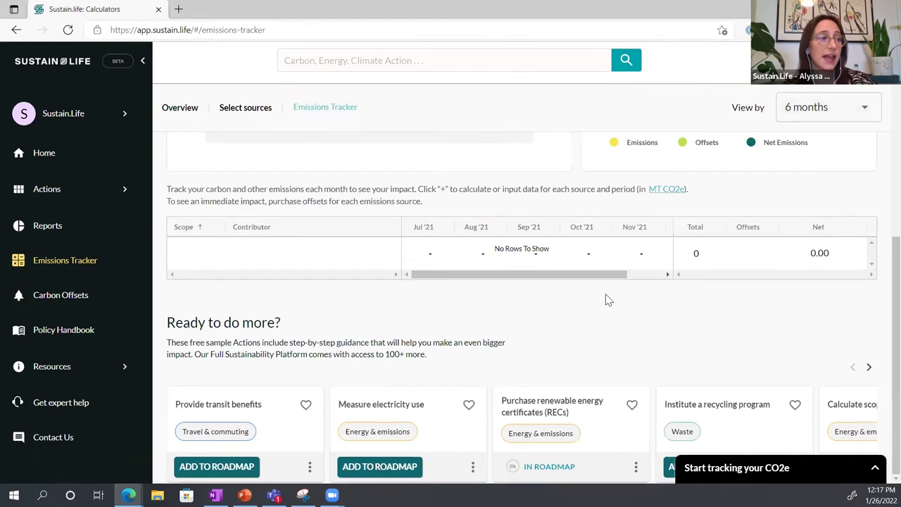
{"action": "scroll", "coordinate": [620, 286], "scroll_direction": "up", "scroll_amount": 5}
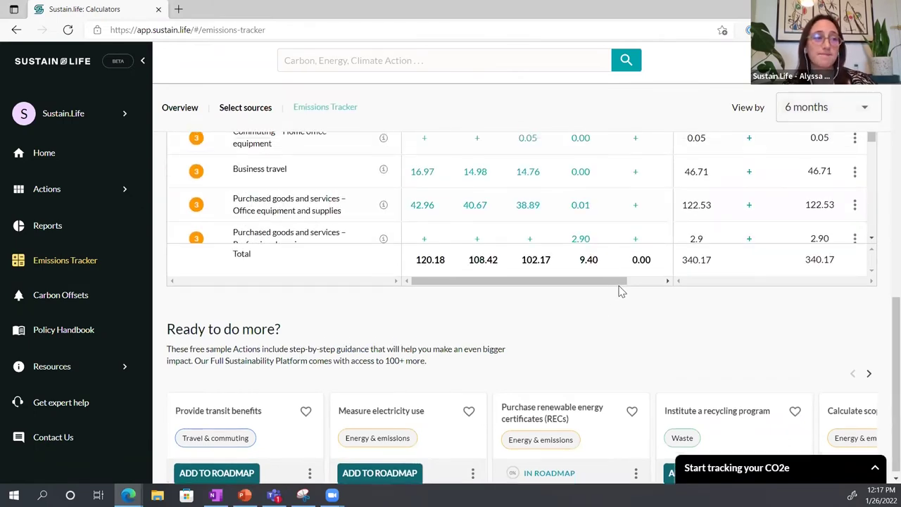
{"action": "scroll", "coordinate": [621, 285], "scroll_direction": "up", "scroll_amount": 4}
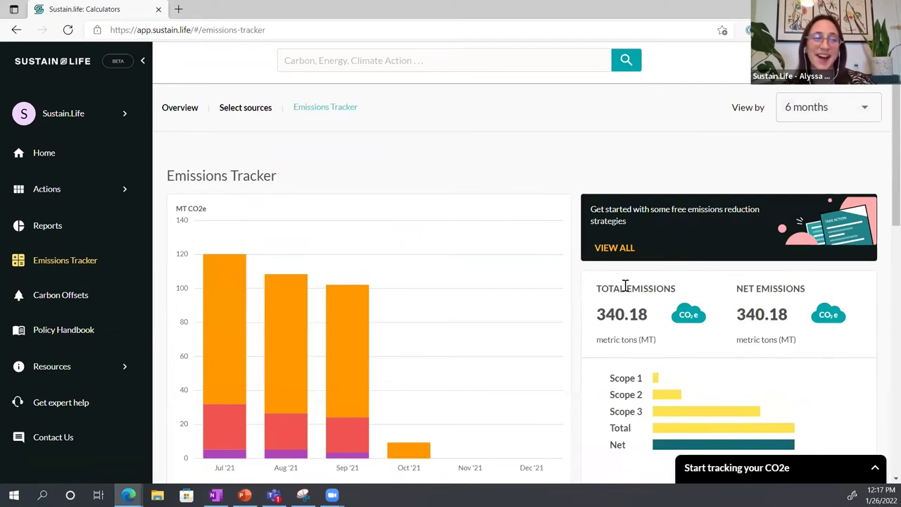
{"action": "scroll", "coordinate": [624, 285], "scroll_direction": "down", "scroll_amount": 1}
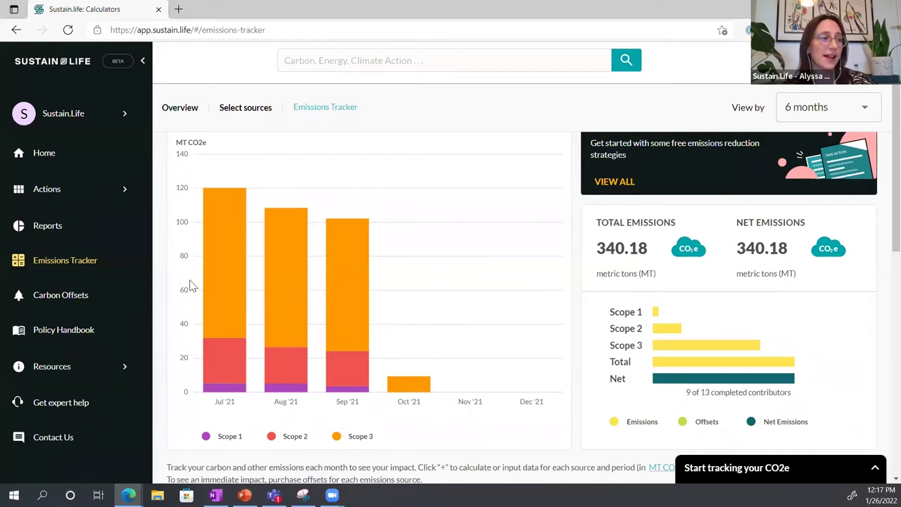
{"action": "scroll", "coordinate": [422, 373], "scroll_direction": "down", "scroll_amount": 3}
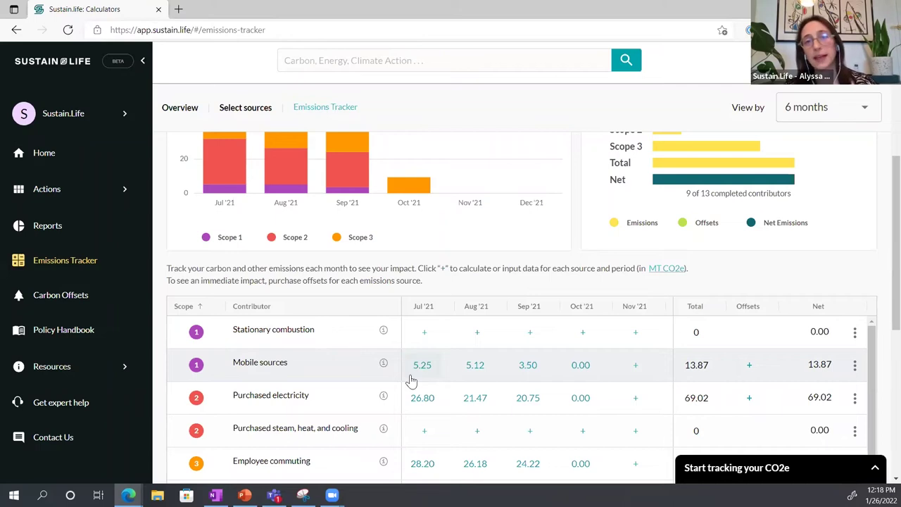
{"action": "scroll", "coordinate": [412, 380], "scroll_direction": "down", "scroll_amount": 1}
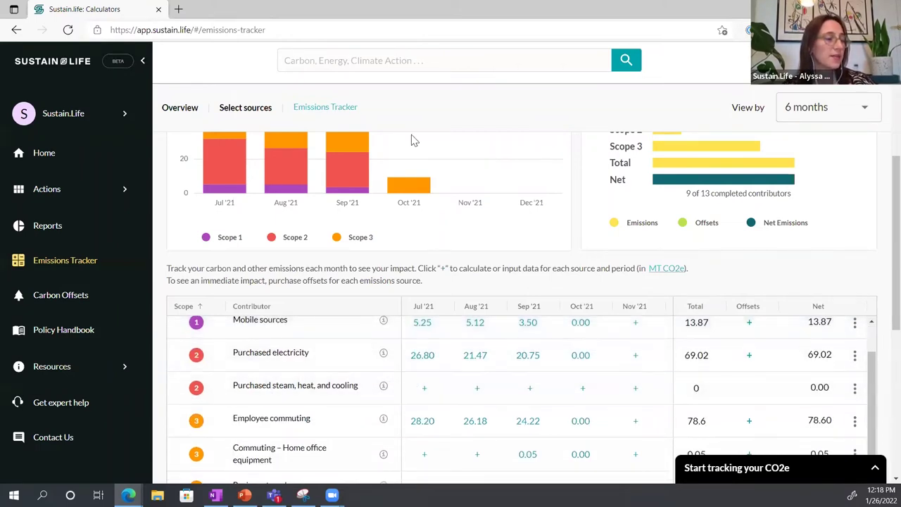
- Open the Oct '21 Purchased electricity calculator for a Manufacturing facility with size 100000 and its ZIP code
{"action": "left_click", "coordinate": [581, 357]}
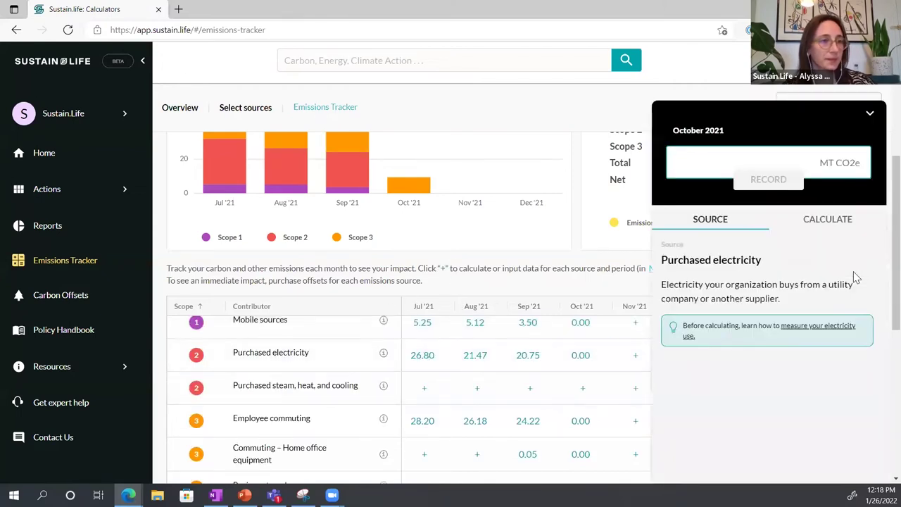
{"action": "left_click", "coordinate": [818, 224]}
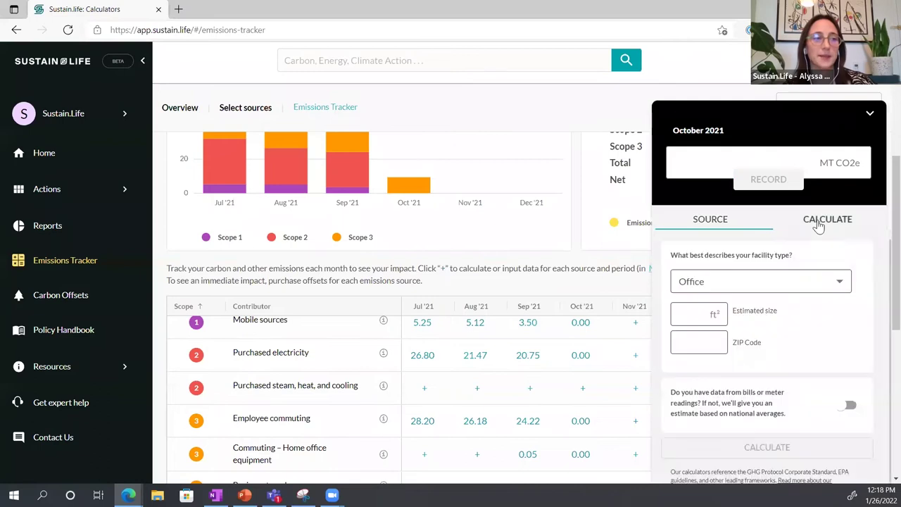
{"action": "left_click", "coordinate": [793, 294]}
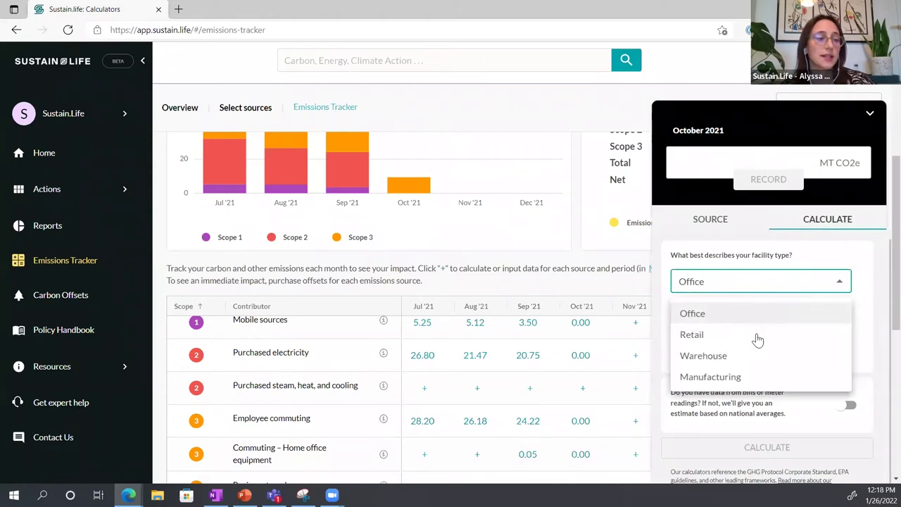
{"action": "left_click", "coordinate": [753, 380]}
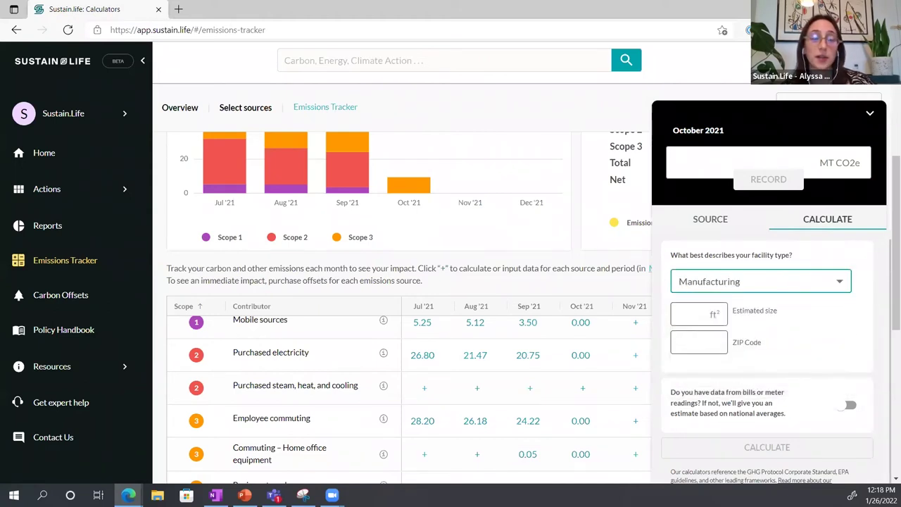
{"action": "left_click", "coordinate": [704, 317]}
{"action": "type", "text": "100000"}
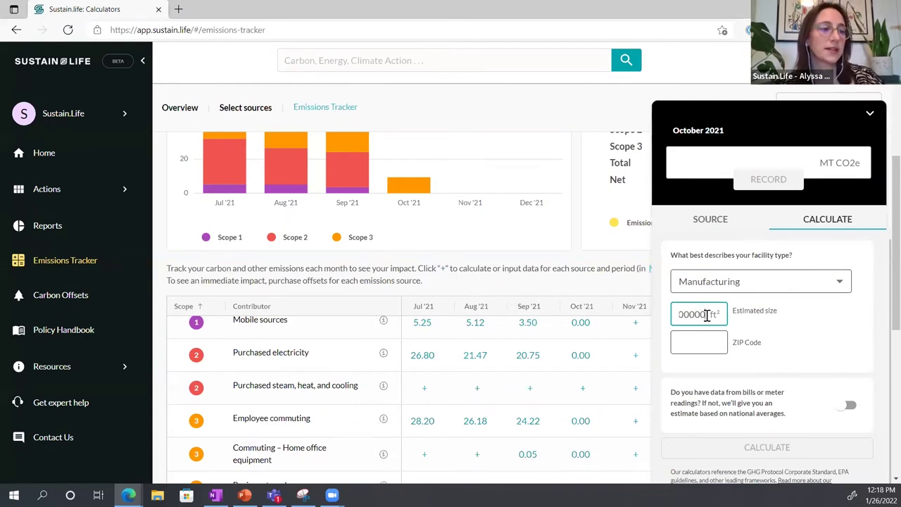
{"action": "left_click", "coordinate": [690, 347]}
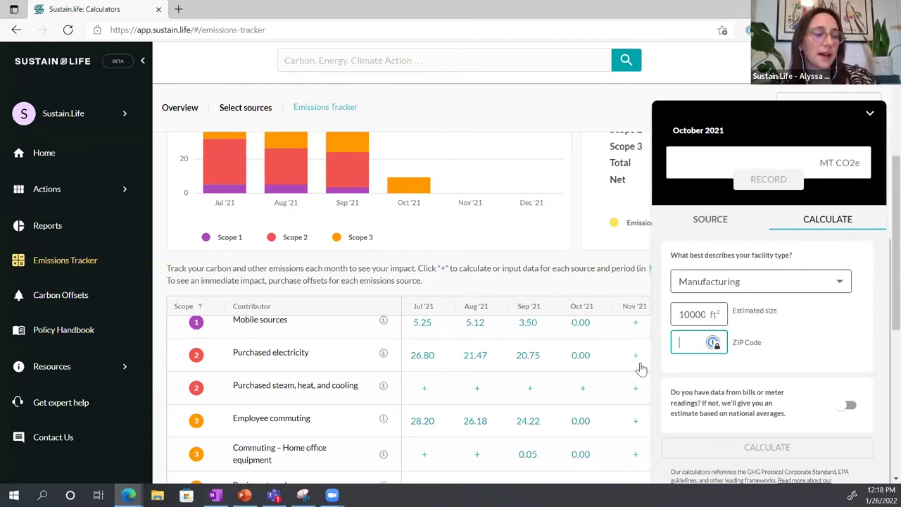
{"action": "type", "text": "11222"}
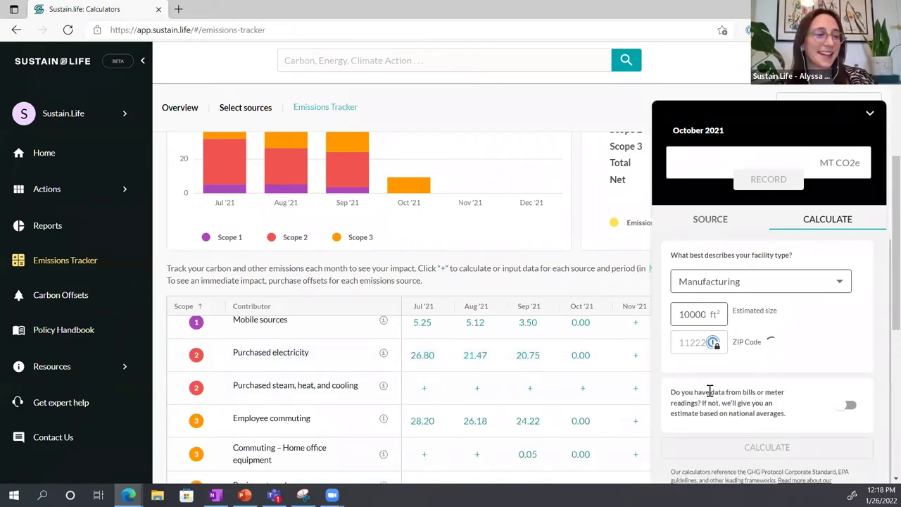
- Try the bill/meter data option's electricity and renewable fields, then revert to national-average estimates
{"action": "scroll", "coordinate": [718, 394], "scroll_direction": "down", "scroll_amount": 1}
{"action": "scroll", "coordinate": [722, 402], "scroll_direction": "down", "scroll_amount": 1}
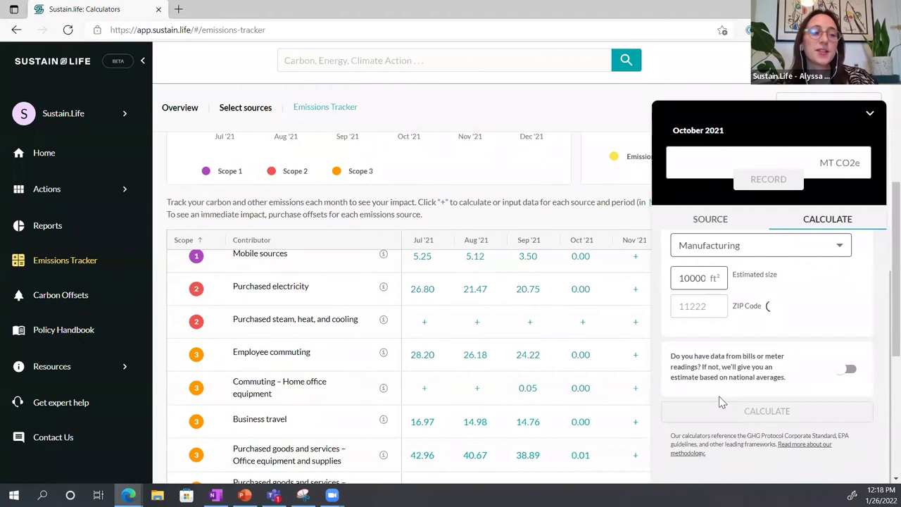
{"action": "left_click", "coordinate": [847, 370]}
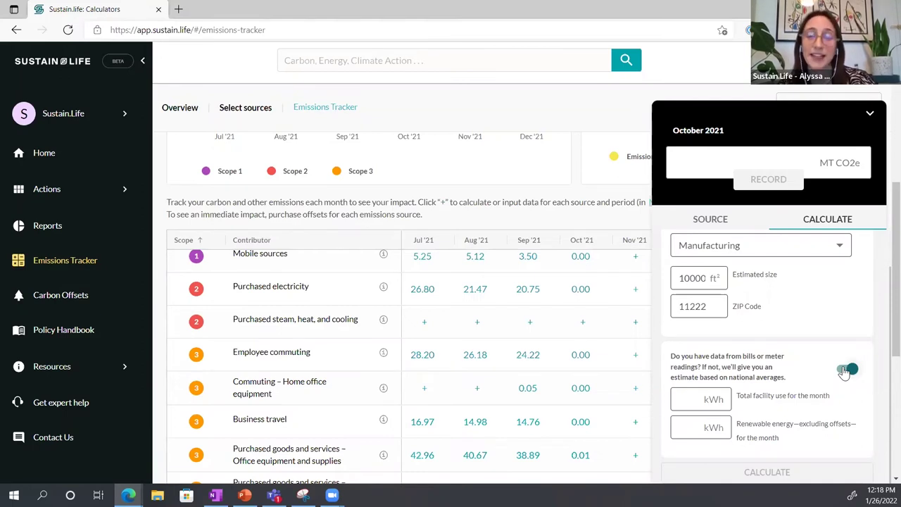
{"action": "left_click", "coordinate": [684, 401]}
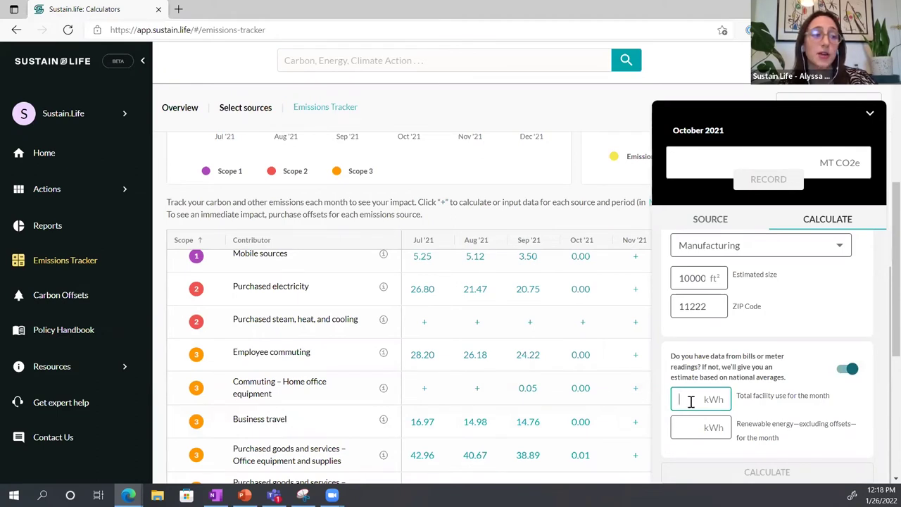
{"action": "left_click", "coordinate": [690, 428]}
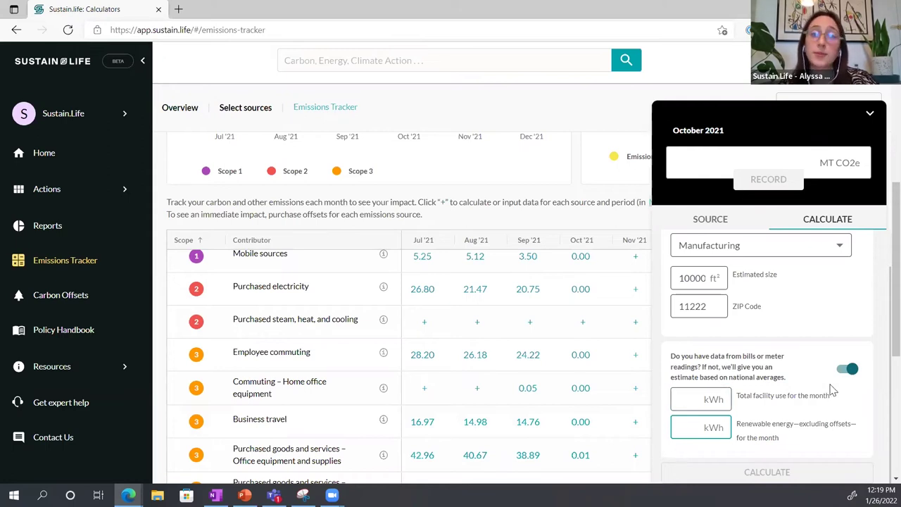
{"action": "left_click", "coordinate": [849, 370]}
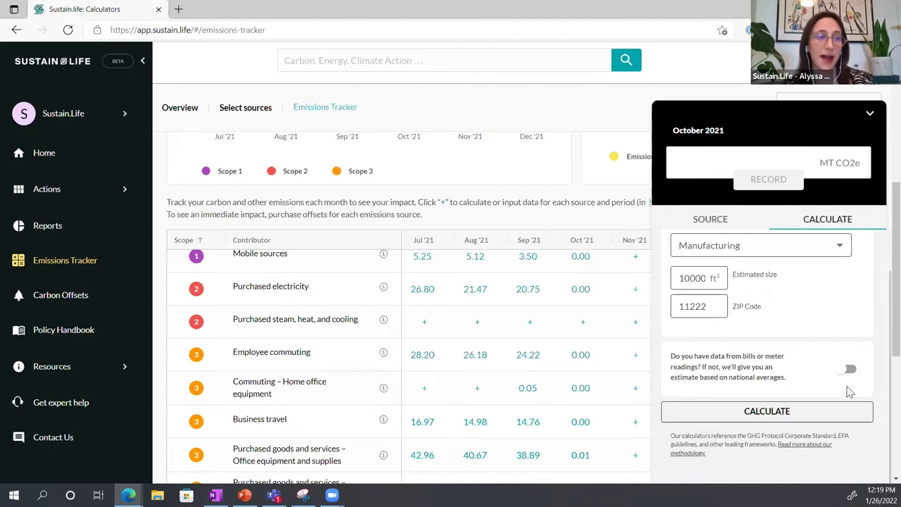
- Calculate and record 59.99 MT CO2e for October 2021 Purchased electricity
{"action": "left_click", "coordinate": [758, 413]}
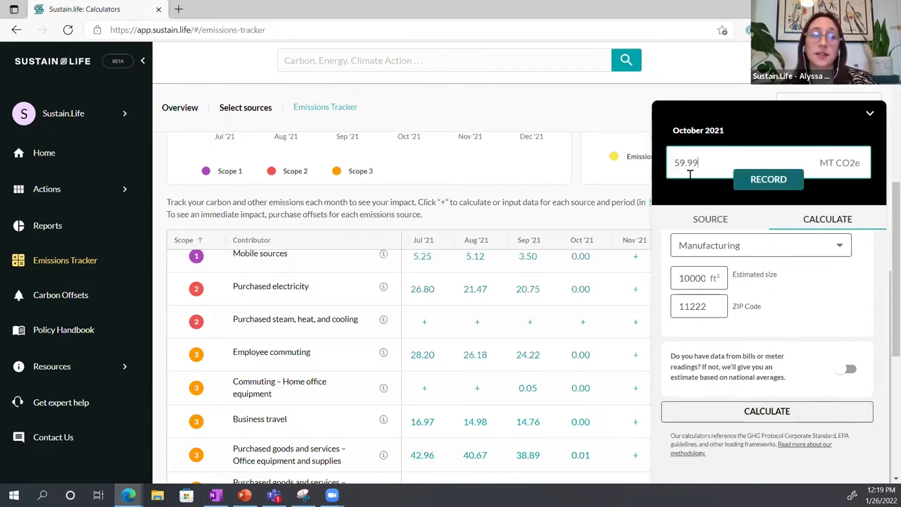
{"action": "left_click", "coordinate": [771, 181]}
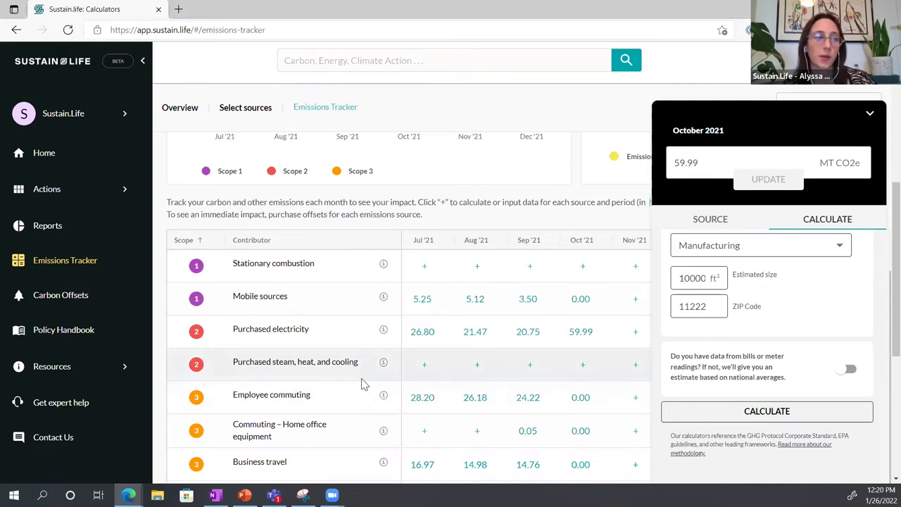
- Open the Oct '21 Employee commuting calculator with 500 employees, 0% remote, and commuter modes in miles
{"action": "left_click", "coordinate": [581, 399]}
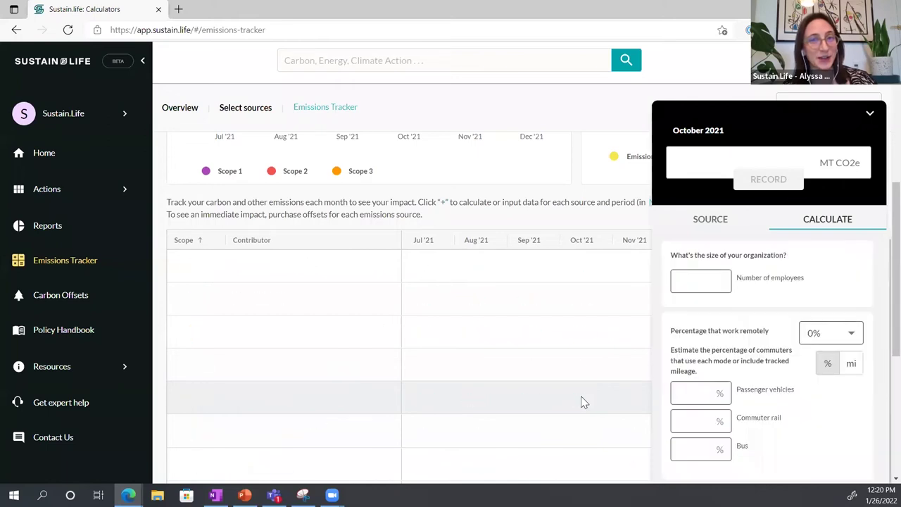
{"action": "left_click", "coordinate": [689, 282]}
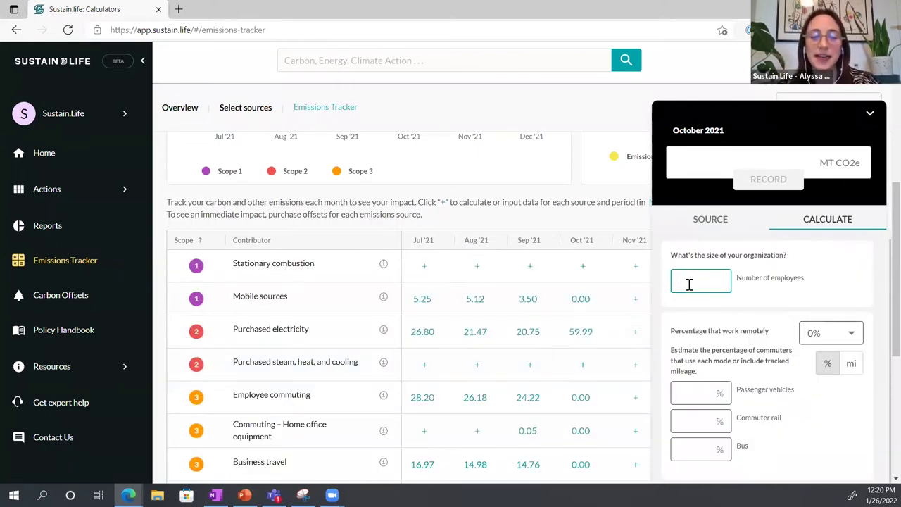
{"action": "type", "text": "500"}
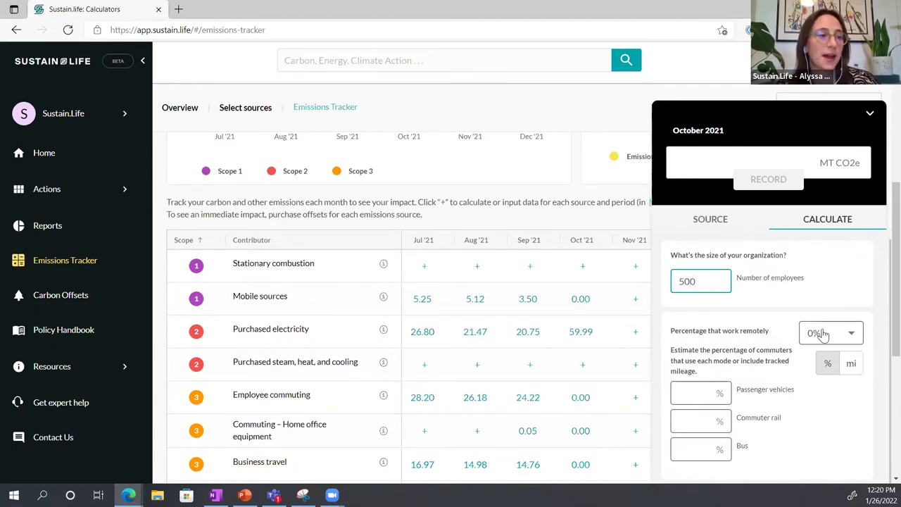
{"action": "left_click", "coordinate": [847, 337]}
{"action": "left_click", "coordinate": [836, 356]}
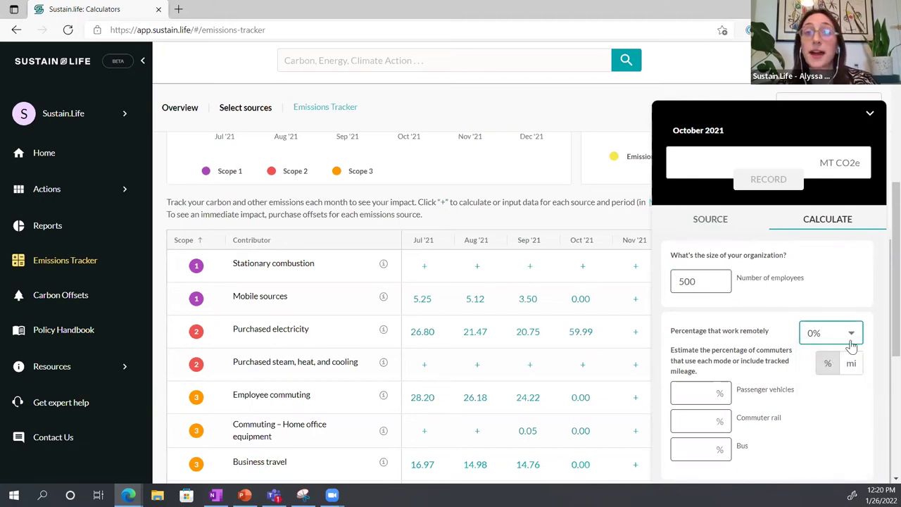
{"action": "left_click", "coordinate": [851, 343]}
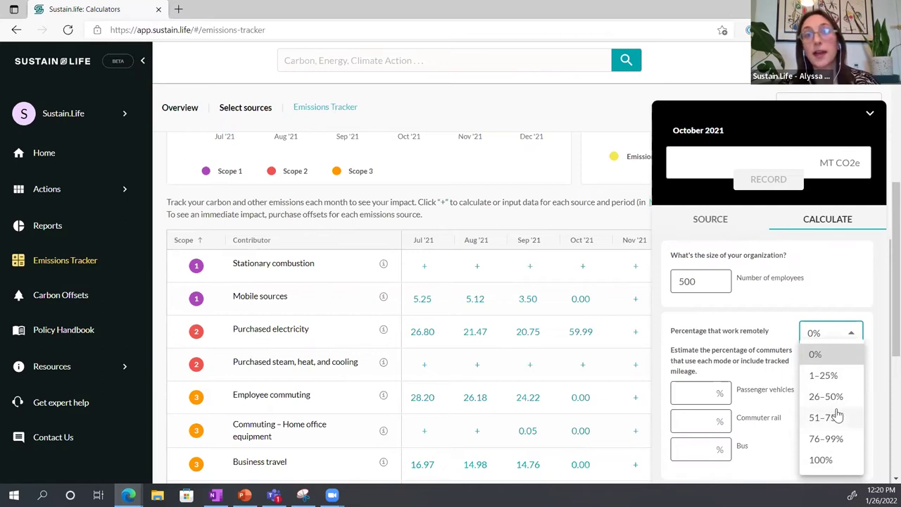
{"action": "left_click", "coordinate": [816, 357]}
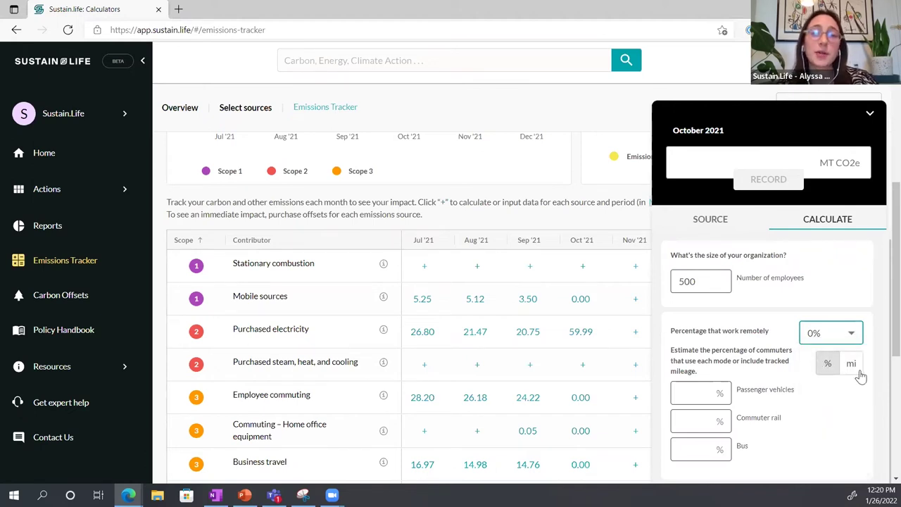
{"action": "left_click", "coordinate": [851, 364]}
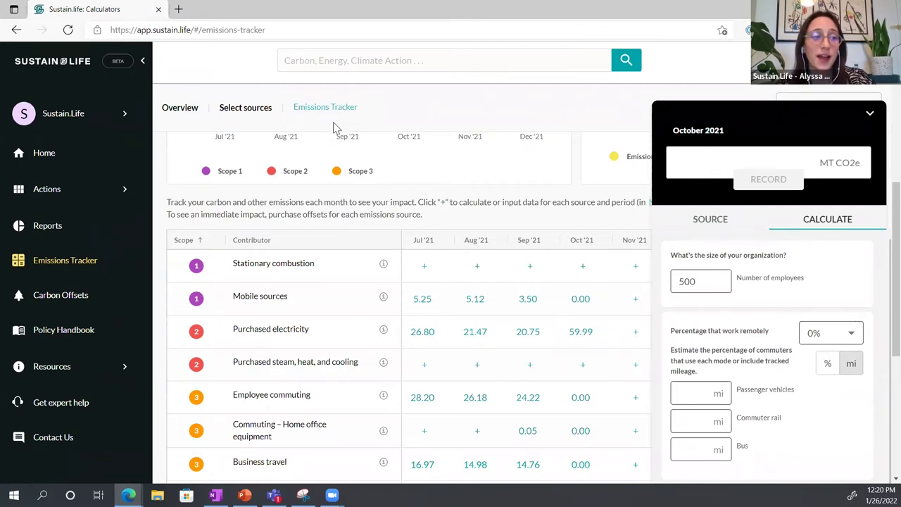
- Enter 200 miles for passenger vehicles, then switch commuter modes back to percentages
{"action": "left_click", "coordinate": [686, 392]}
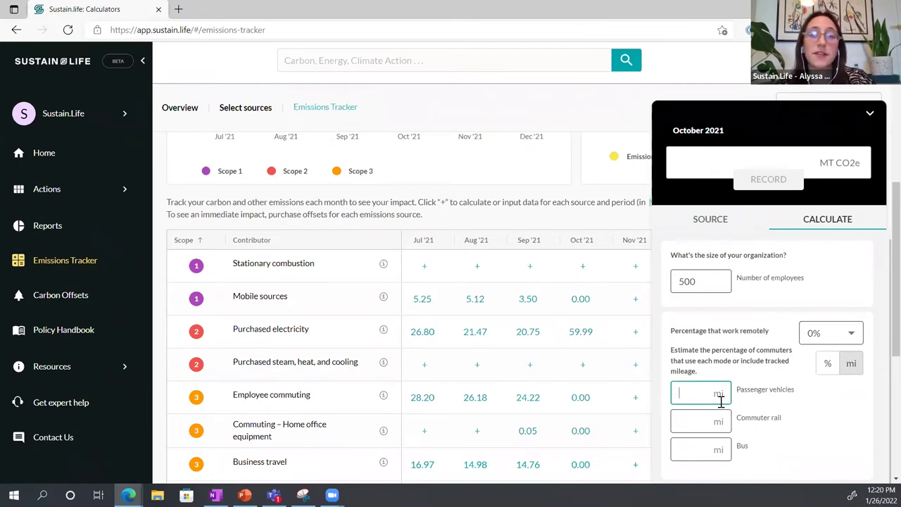
{"action": "type", "text": "200"}
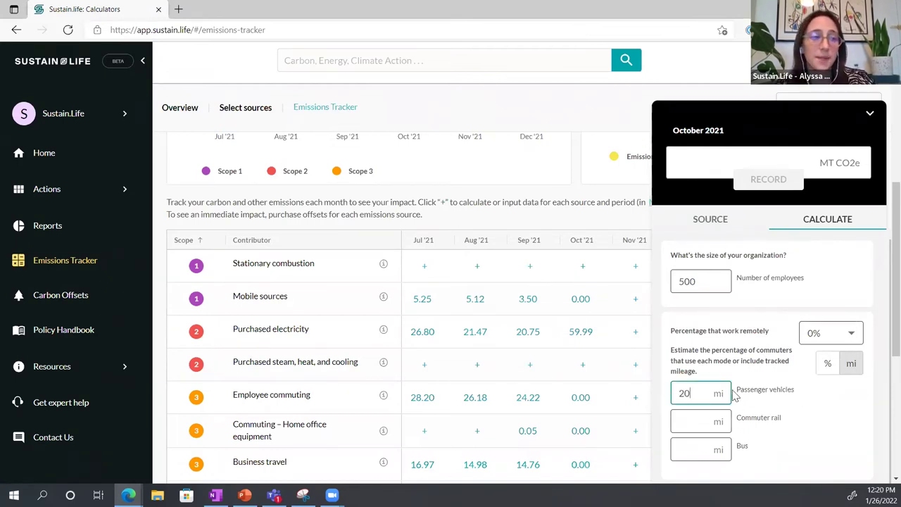
{"action": "left_click", "coordinate": [694, 426]}
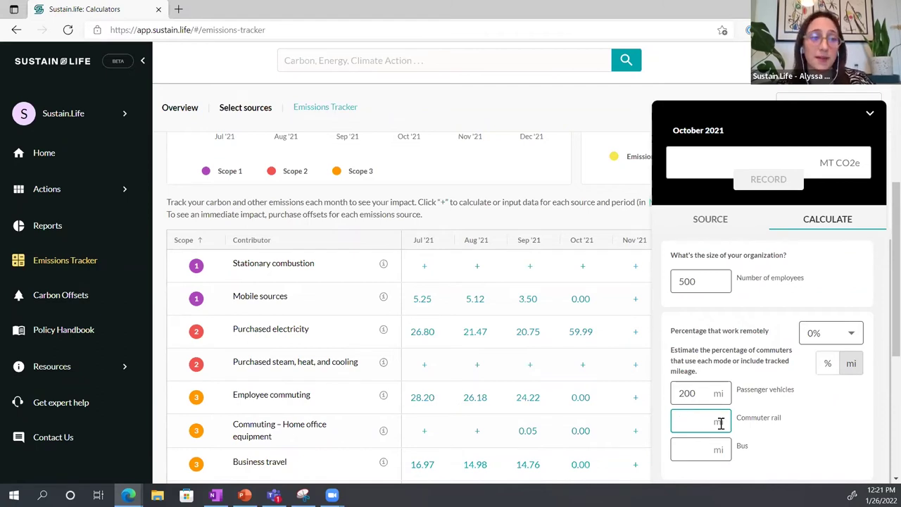
{"action": "left_click", "coordinate": [828, 364]}
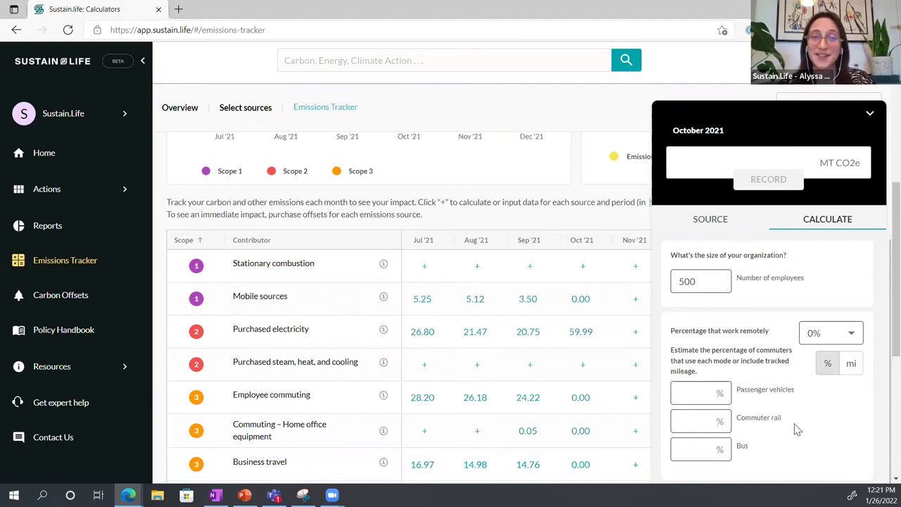
- Split commuters 50% passenger vehicles, 25% commuter rail and 25% bus
{"action": "left_click", "coordinate": [698, 391]}
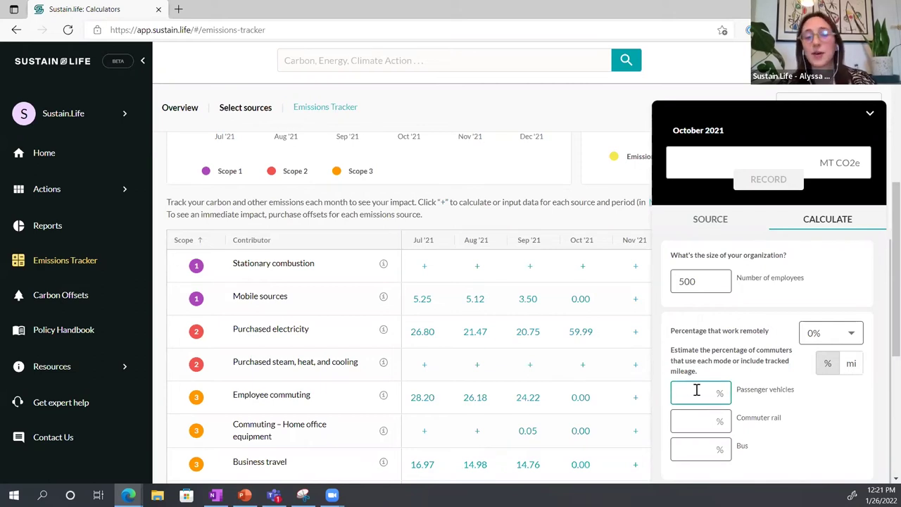
{"action": "type", "text": "5"}
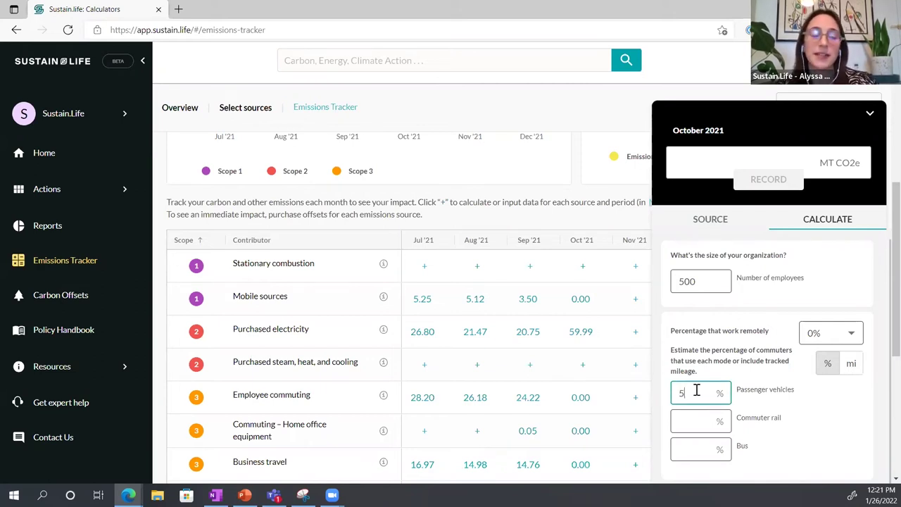
{"action": "type", "text": "0"}
{"action": "left_click", "coordinate": [702, 420]}
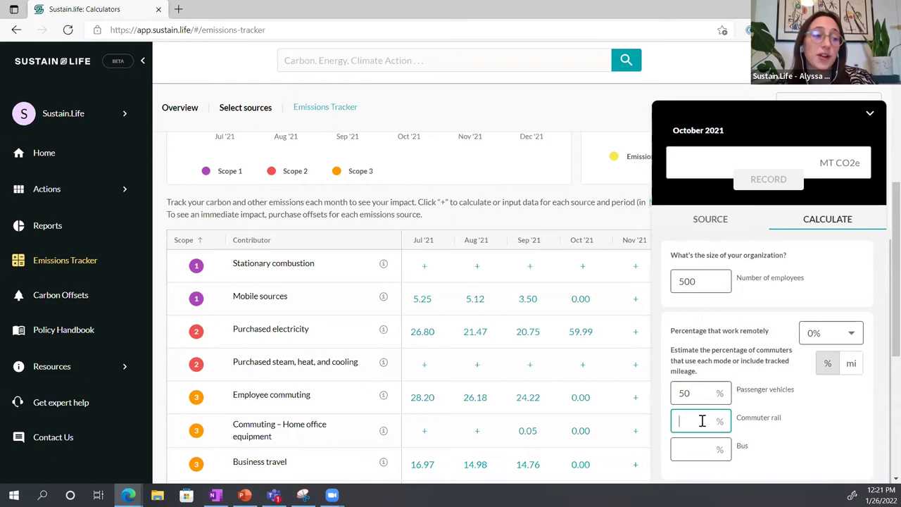
{"action": "type", "text": "25"}
{"action": "left_click", "coordinate": [702, 448]}
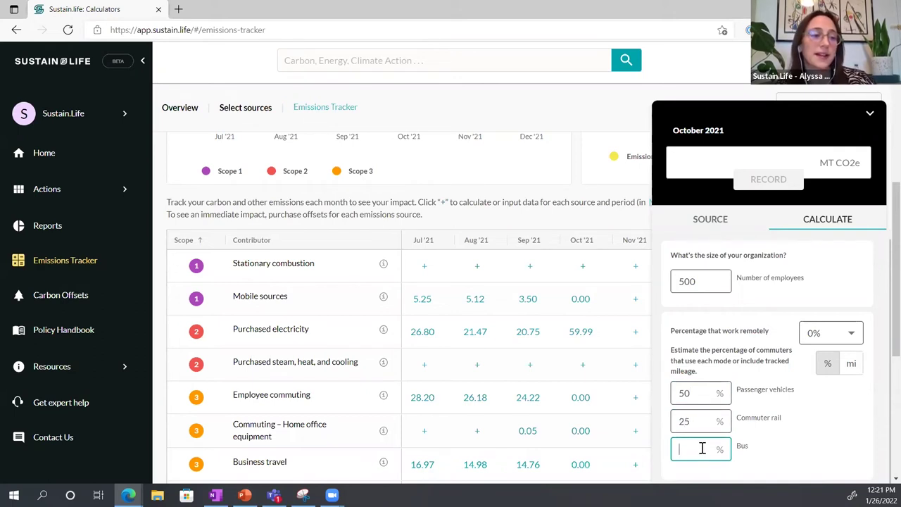
{"action": "type", "text": "25"}
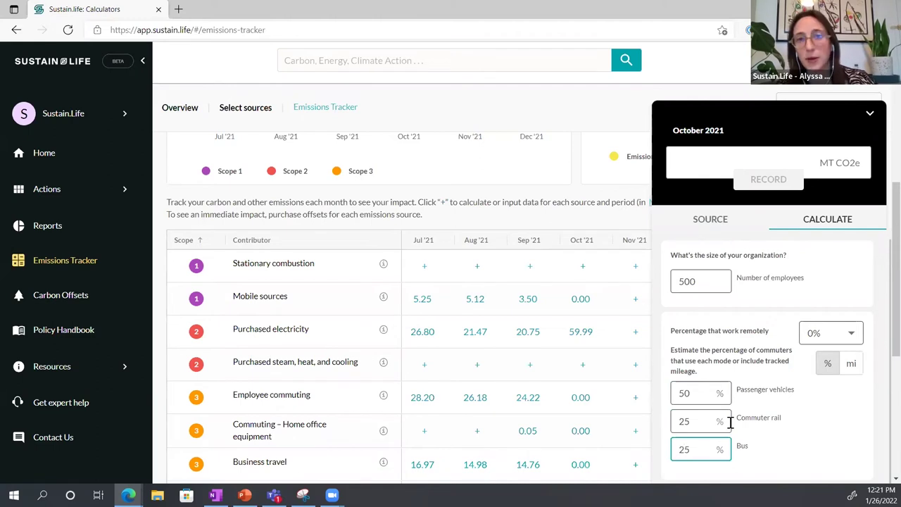
{"action": "scroll", "coordinate": [753, 409], "scroll_direction": "down", "scroll_amount": 2}
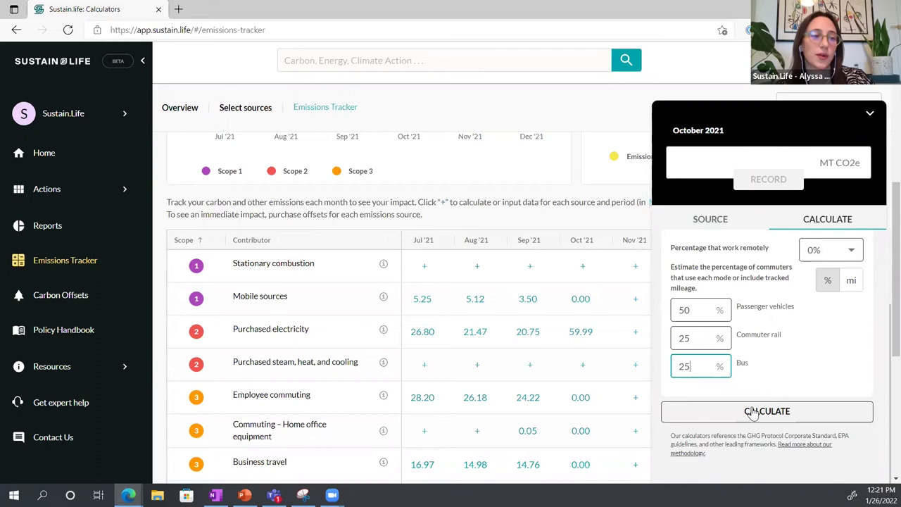
- Calculate and record 72.80 MT CO2e for Oct '21 commuting, then collapse the calculator panel
{"action": "left_click", "coordinate": [753, 413]}
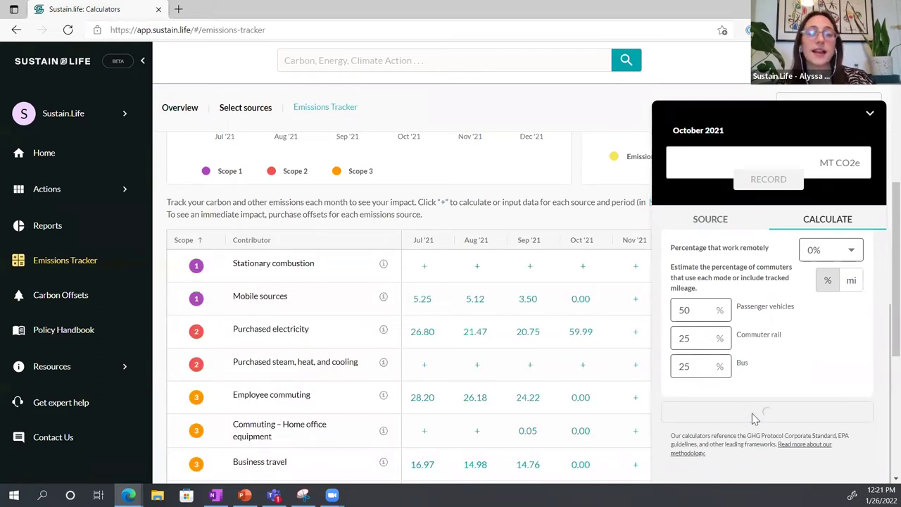
{"action": "left_click", "coordinate": [701, 173]}
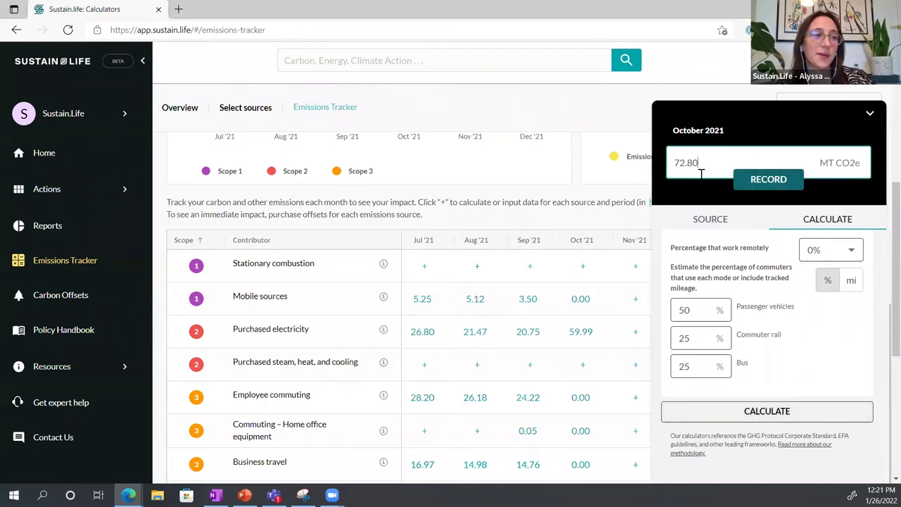
{"action": "left_click", "coordinate": [749, 180]}
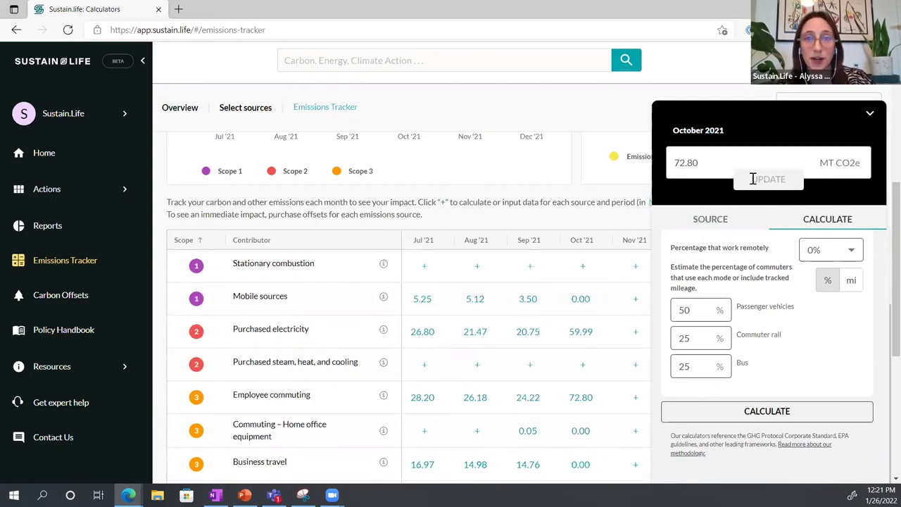
{"action": "left_click", "coordinate": [870, 114]}
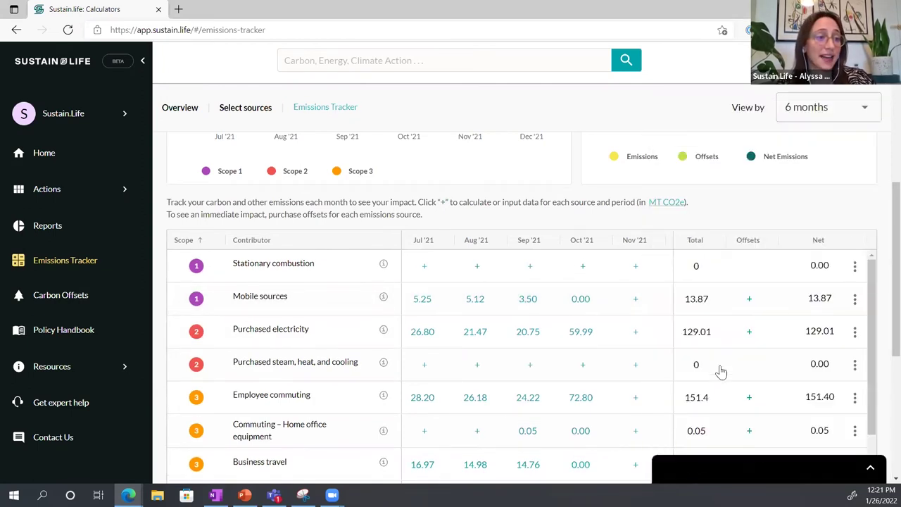